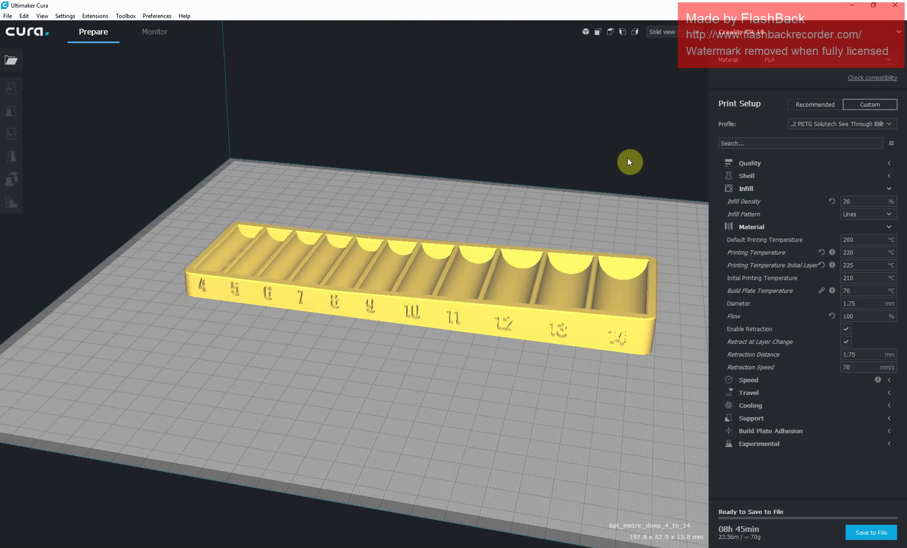
Step: Switch to Layer view and lower the layer slider to show the tray at about layer 20
{"action": "left_click", "coordinate": [675, 31]}
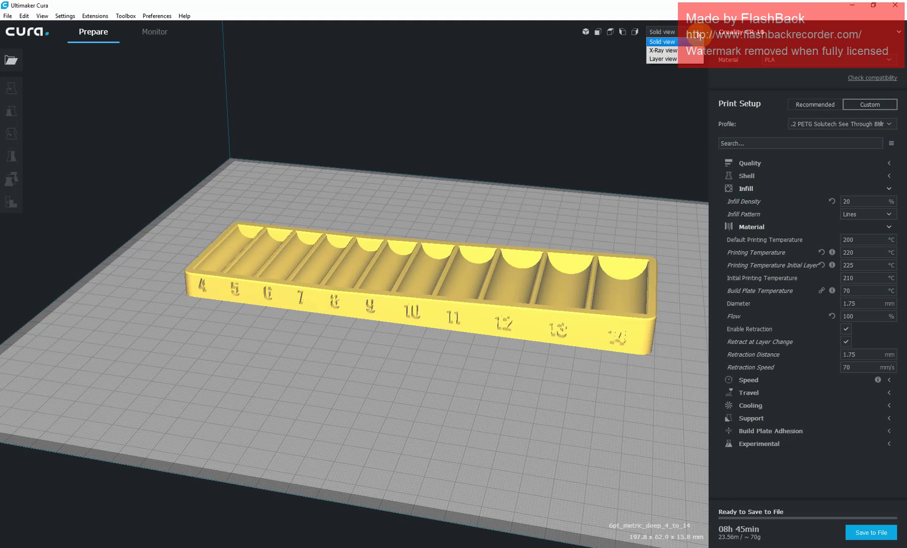
{"action": "left_click", "coordinate": [682, 60]}
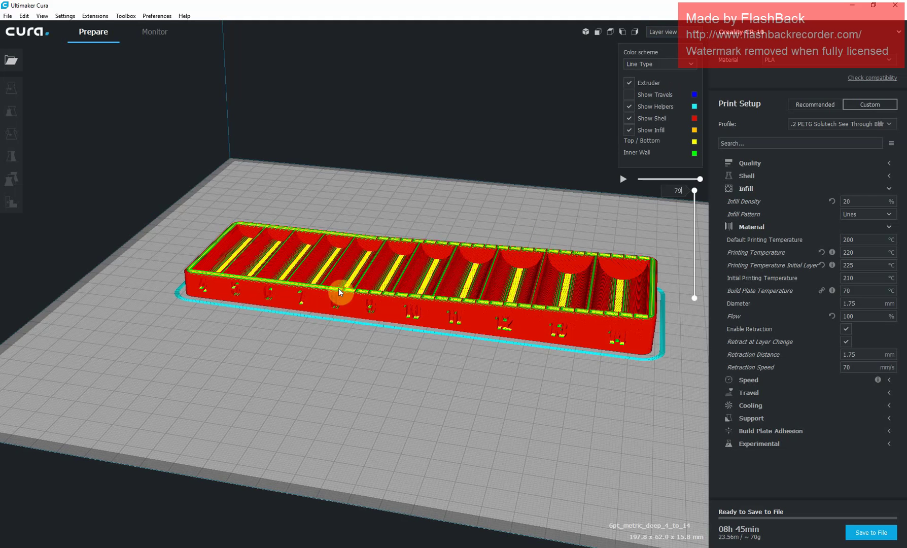
{"action": "left_click_drag", "start_coordinate": [695, 191], "coordinate": [695, 270]}
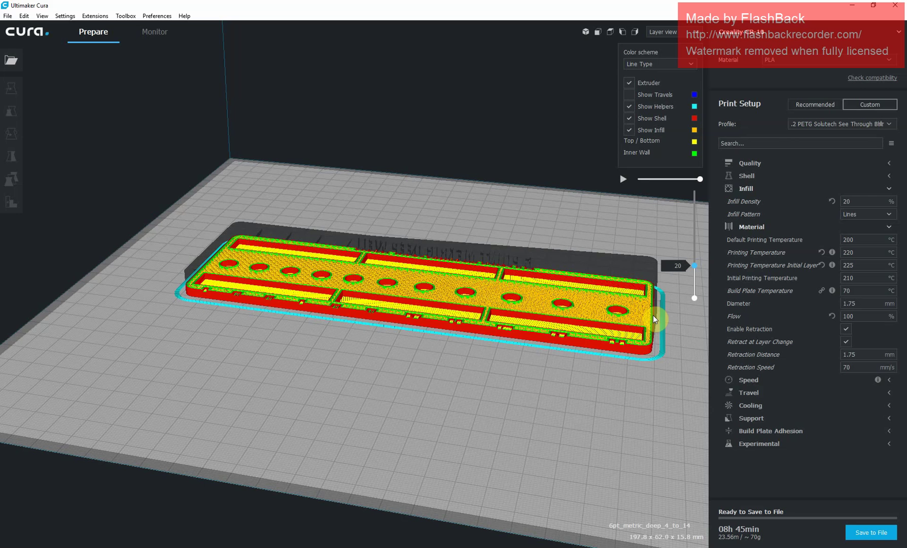
{"action": "key", "text": "Up"}
{"action": "key", "text": "Up"}
{"action": "key", "text": "Up"}
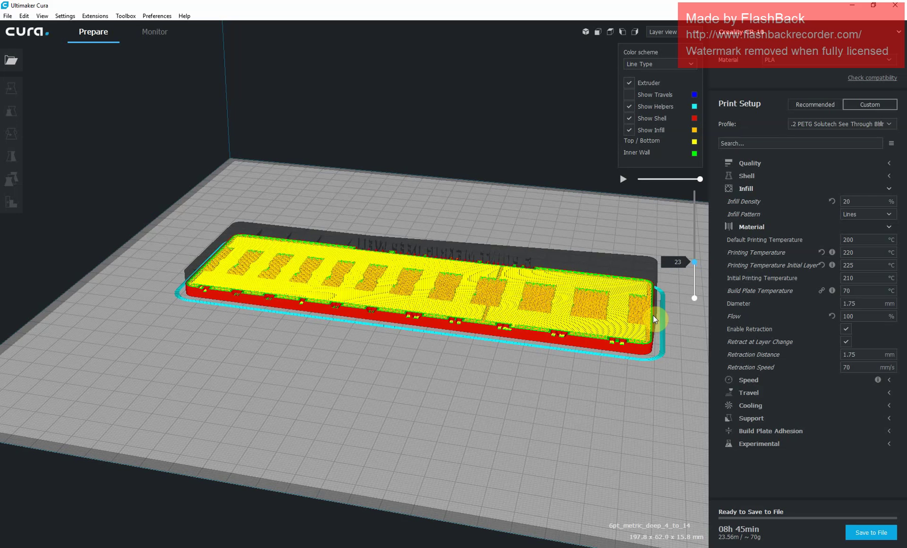
{"action": "key", "text": "Down"}
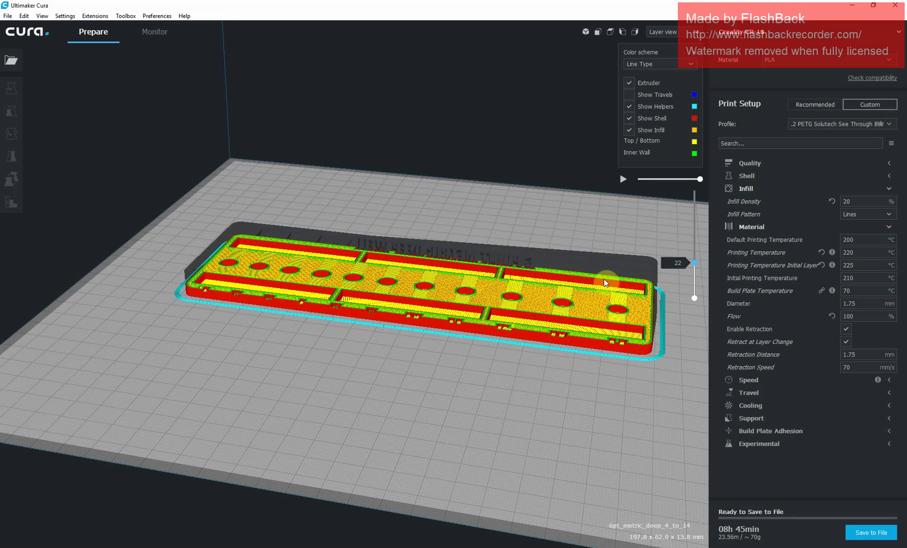
{"action": "key", "text": "Up"}
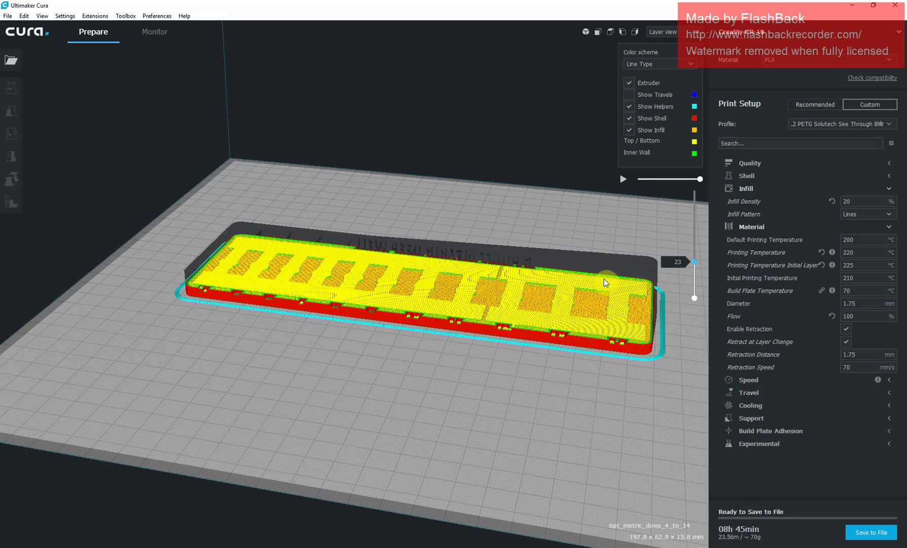
{"action": "key", "text": "Down"}
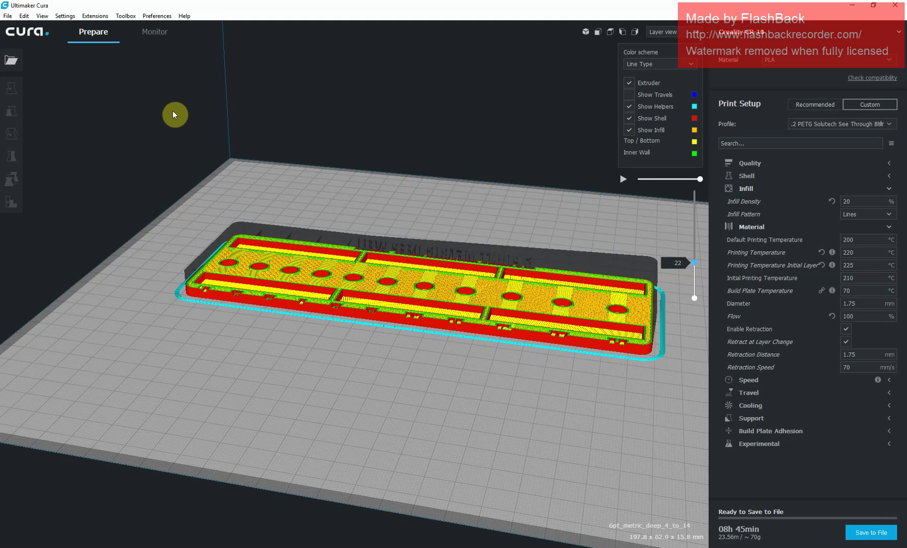
Step: Add a 'Pause at height' script via Extensions > Post Processing > Modify G-Code
{"action": "left_click", "coordinate": [106, 17]}
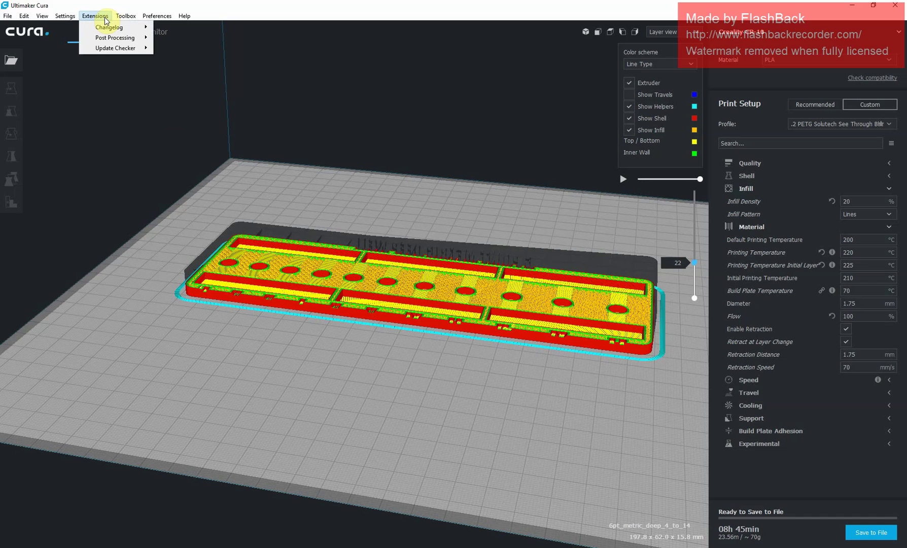
{"action": "mouse_move", "coordinate": [111, 41]}
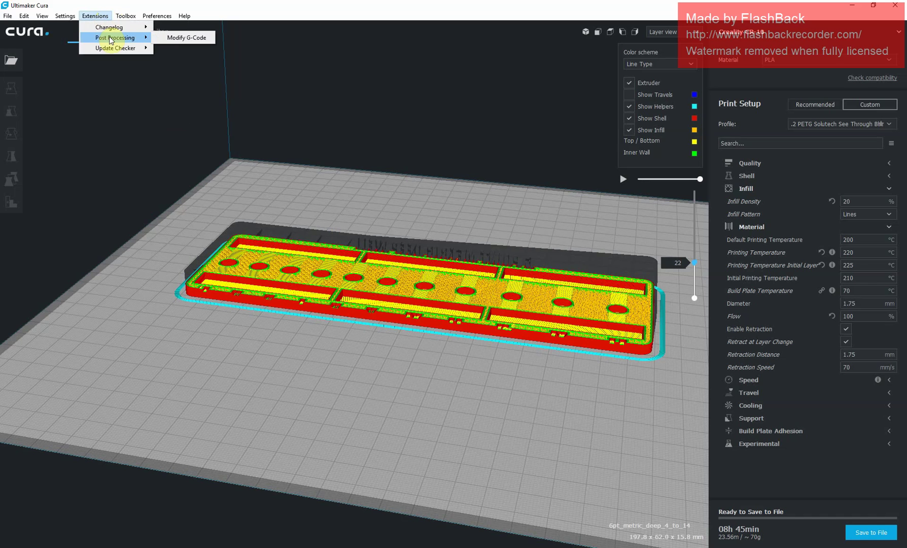
{"action": "left_click", "coordinate": [175, 36]}
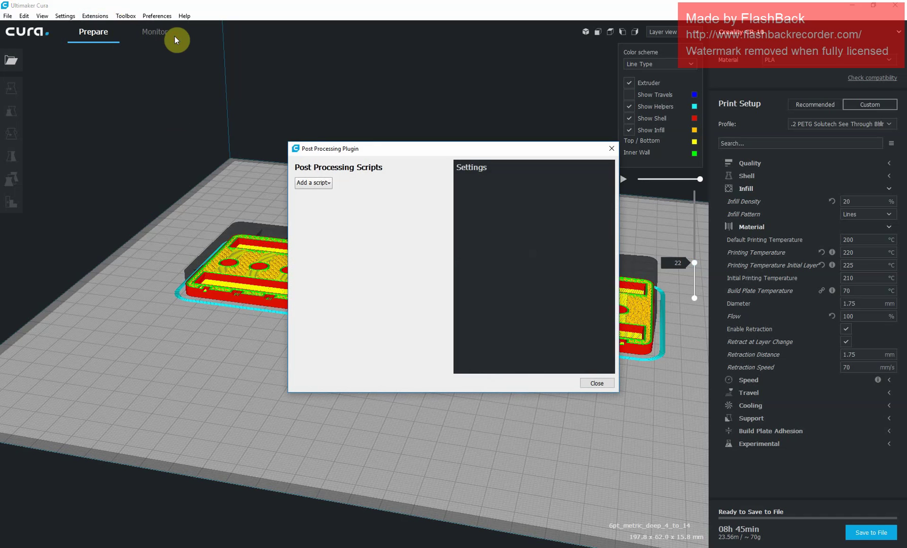
{"action": "left_click", "coordinate": [313, 183]}
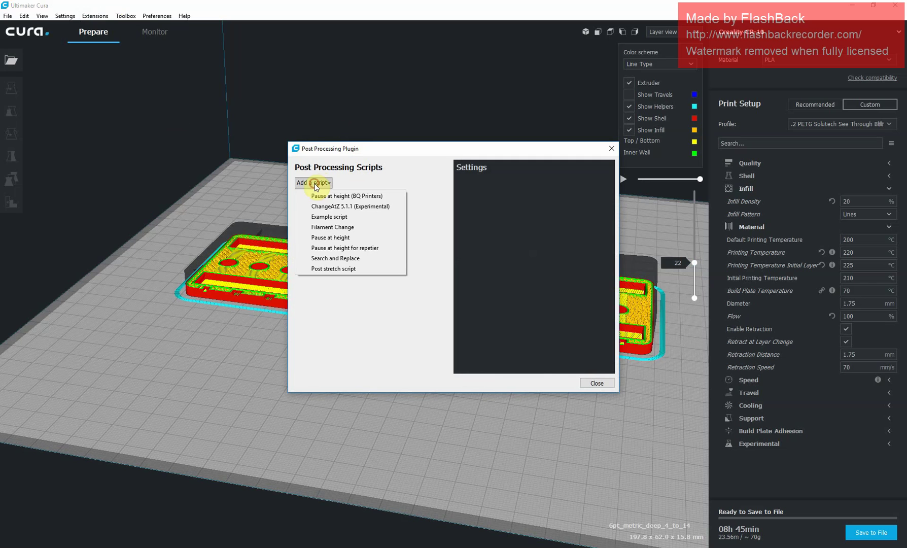
{"action": "left_click", "coordinate": [338, 238]}
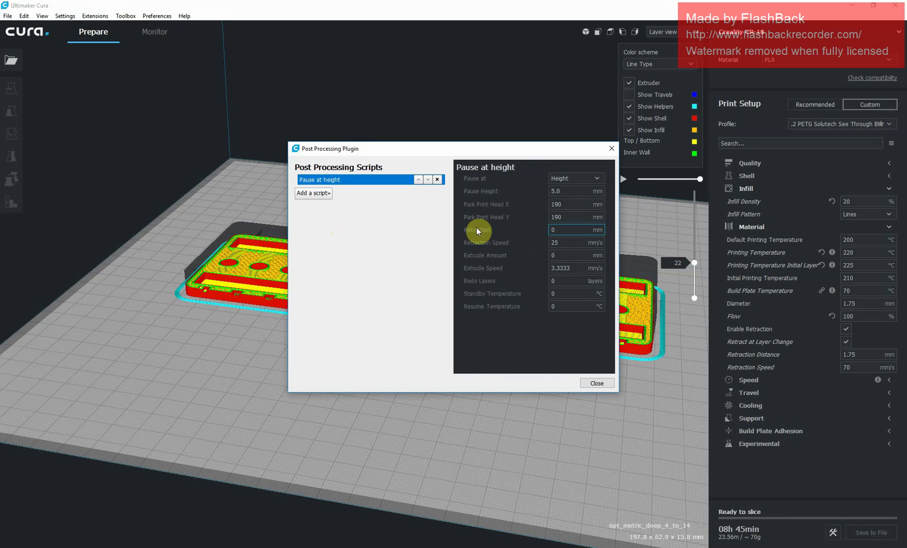
Step: Make the script pause by layer number at layer 22, parking at X 0, Y 300
{"action": "left_click", "coordinate": [579, 178]}
{"action": "left_click", "coordinate": [575, 201]}
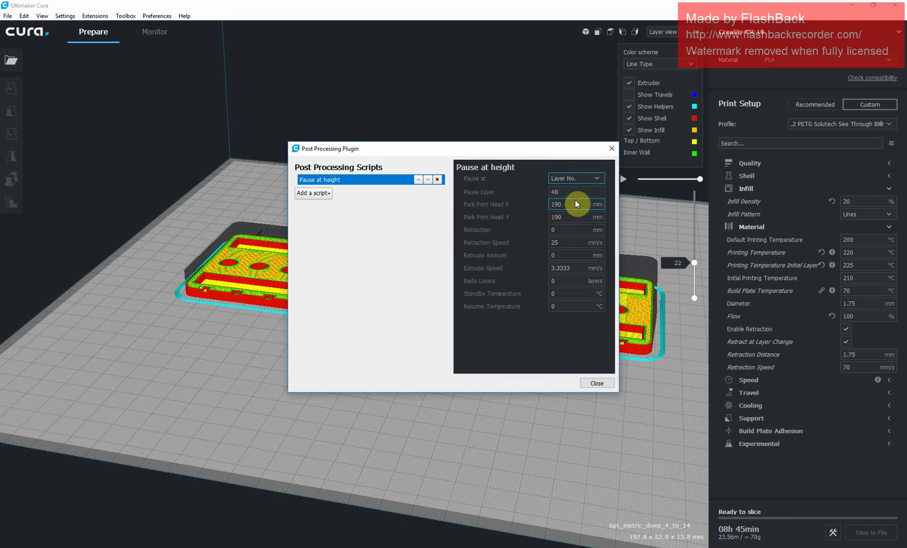
{"action": "double_click", "coordinate": [566, 191]}
{"action": "type", "text": "22"}
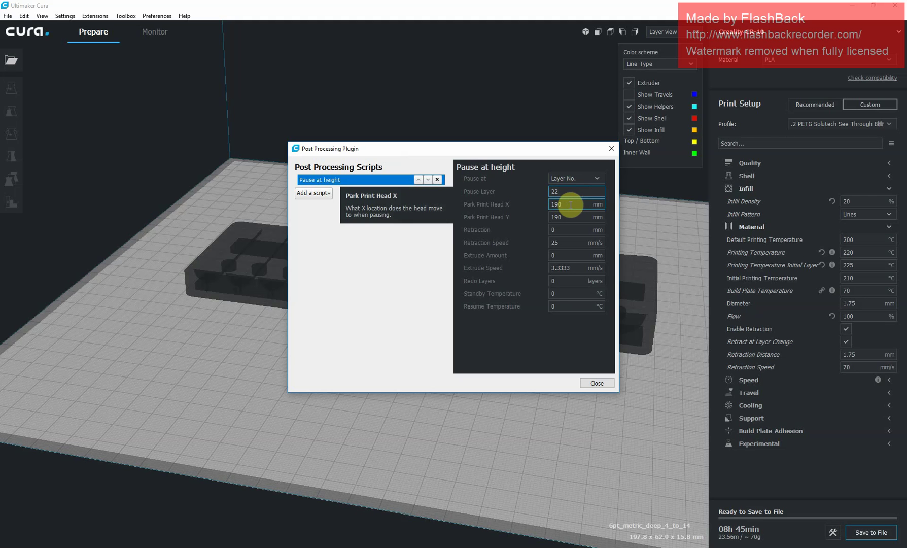
{"action": "double_click", "coordinate": [570, 205]}
{"action": "type", "text": "0"}
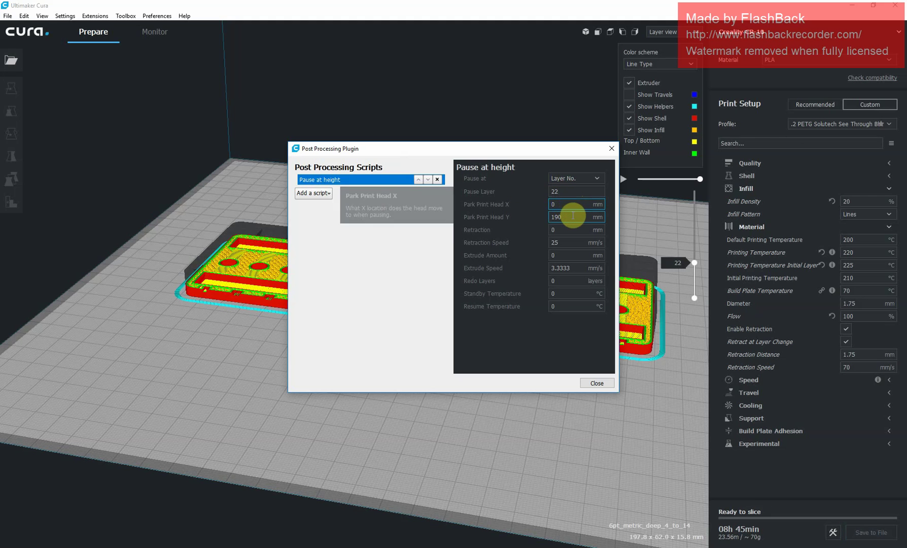
{"action": "double_click", "coordinate": [573, 217]}
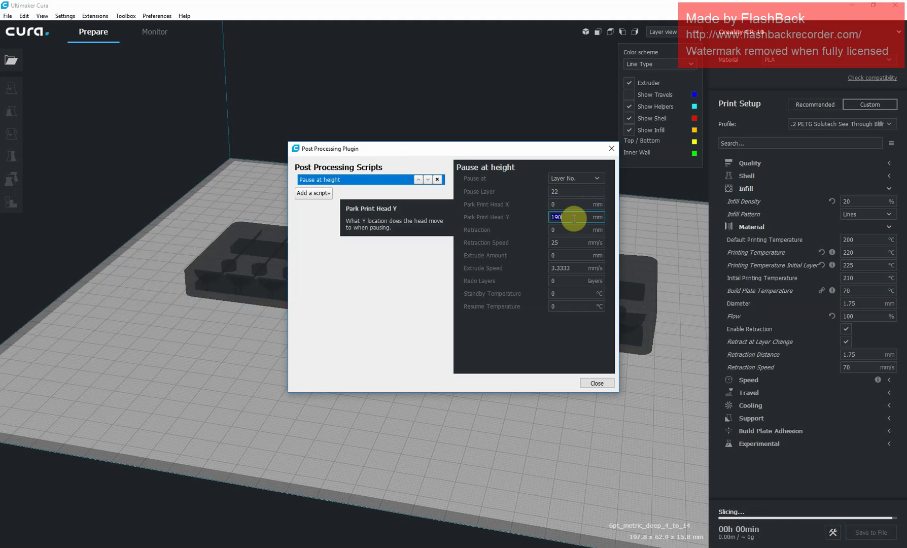
{"action": "type", "text": "300"}
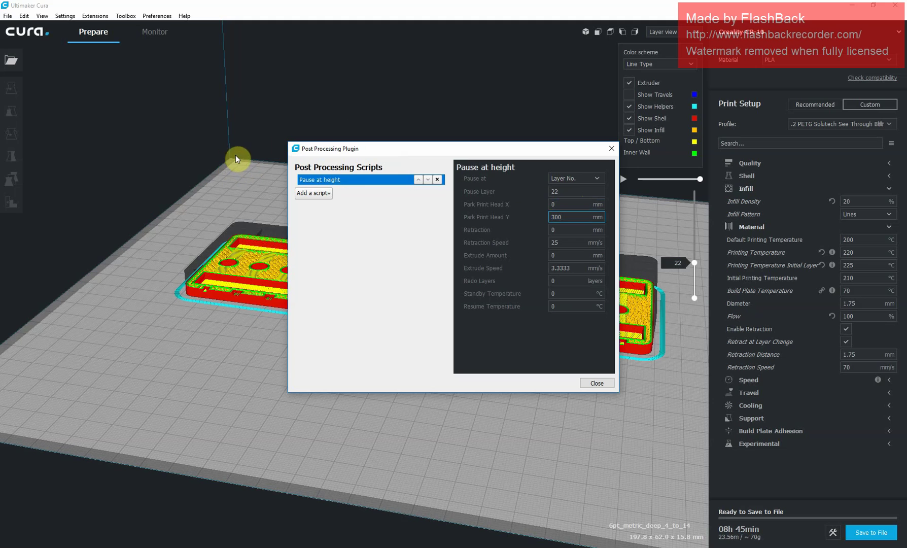
Step: Set Standby Temperature to 180 °C and Resume Temperature to 220 °C
{"action": "left_click", "coordinate": [577, 230]}
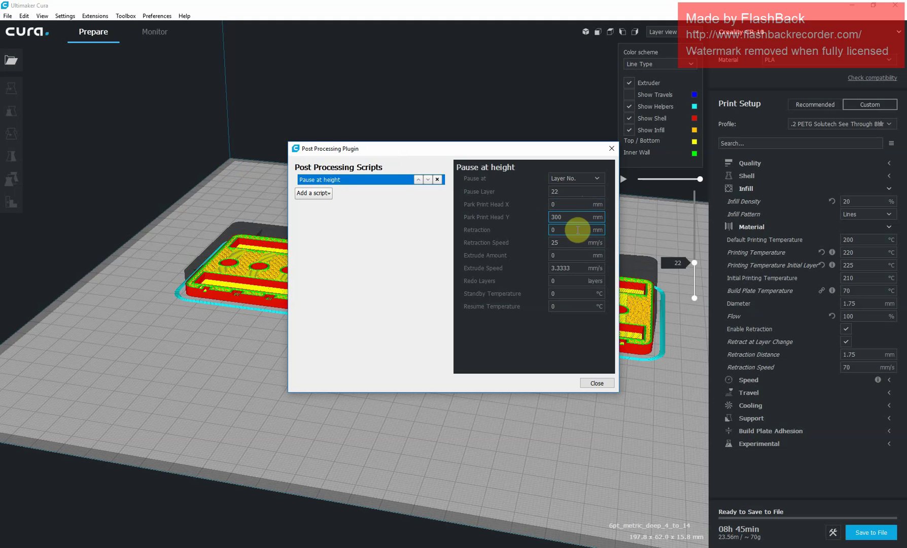
{"action": "left_click", "coordinate": [599, 291]}
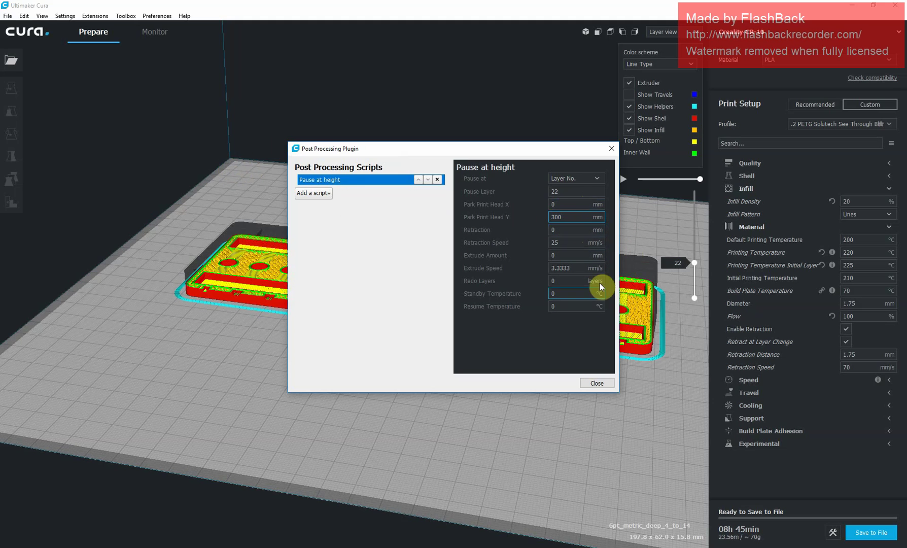
{"action": "left_click", "coordinate": [568, 242]}
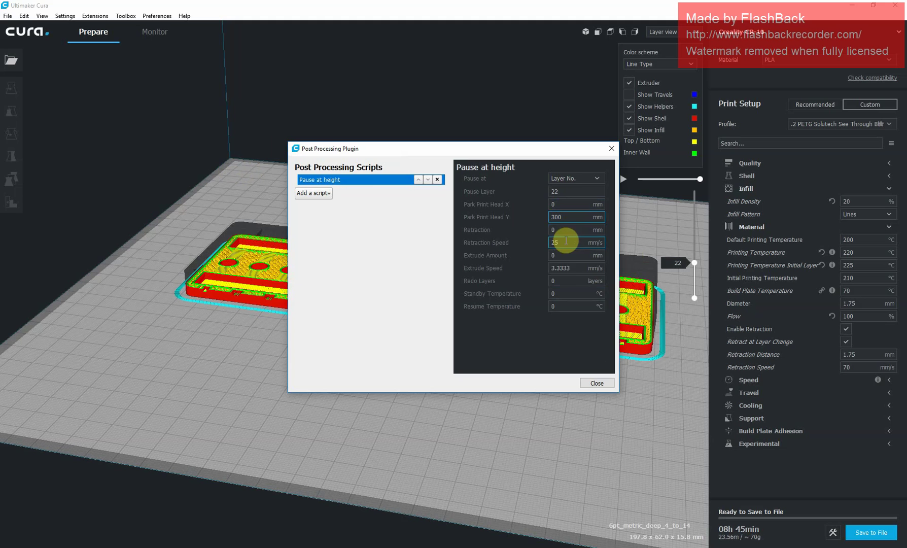
{"action": "left_click", "coordinate": [565, 281]}
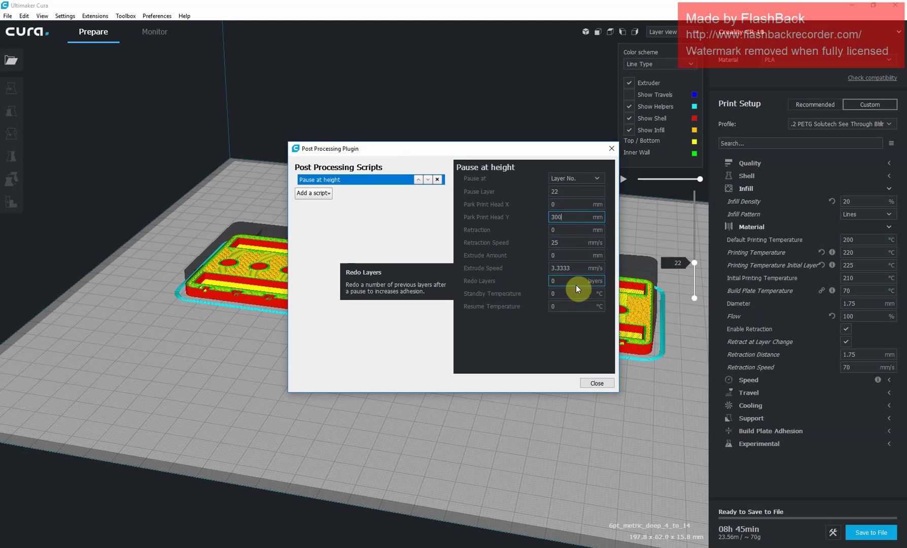
{"action": "left_click", "coordinate": [557, 293]}
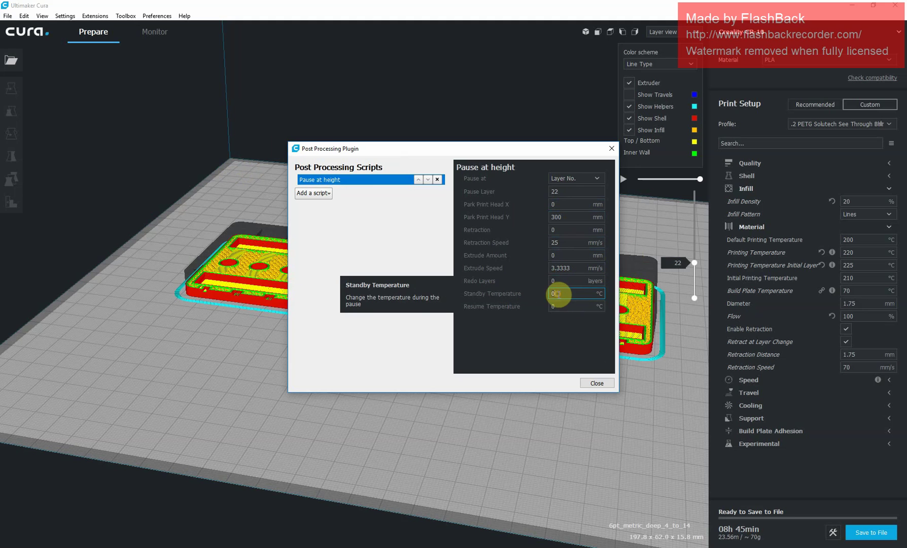
{"action": "type", "text": "180"}
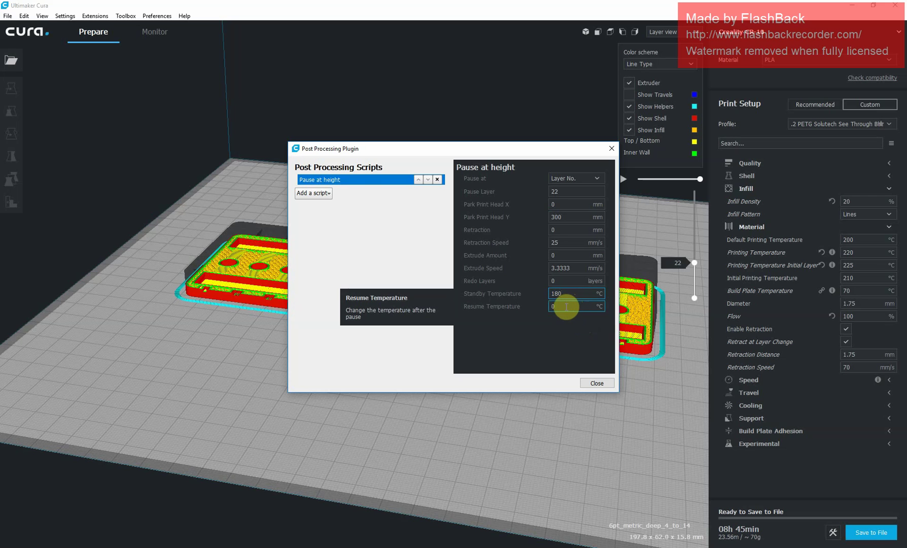
{"action": "left_click", "coordinate": [565, 306]}
{"action": "key", "text": "BackSpace"}
{"action": "type", "text": "200"}
{"action": "key", "text": "BackSpace"}
{"action": "key", "text": "BackSpace"}
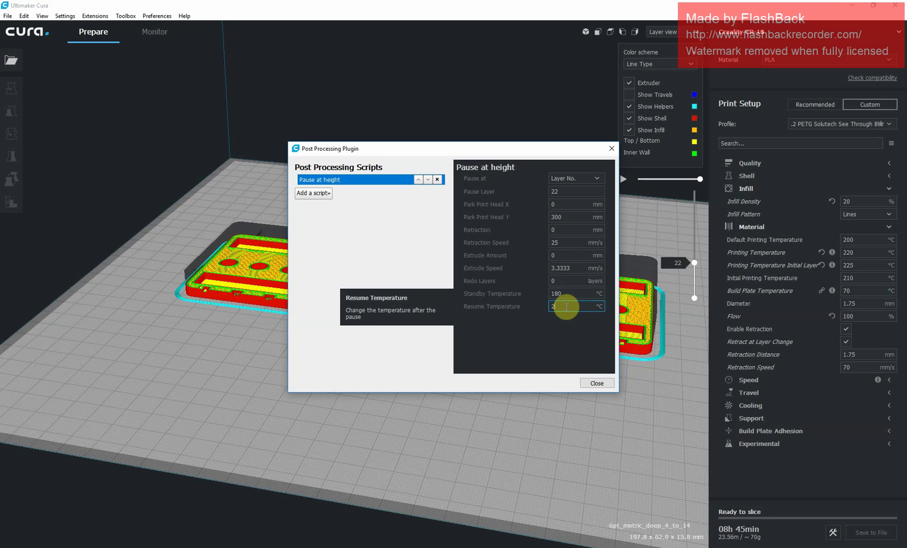
{"action": "type", "text": "20"}
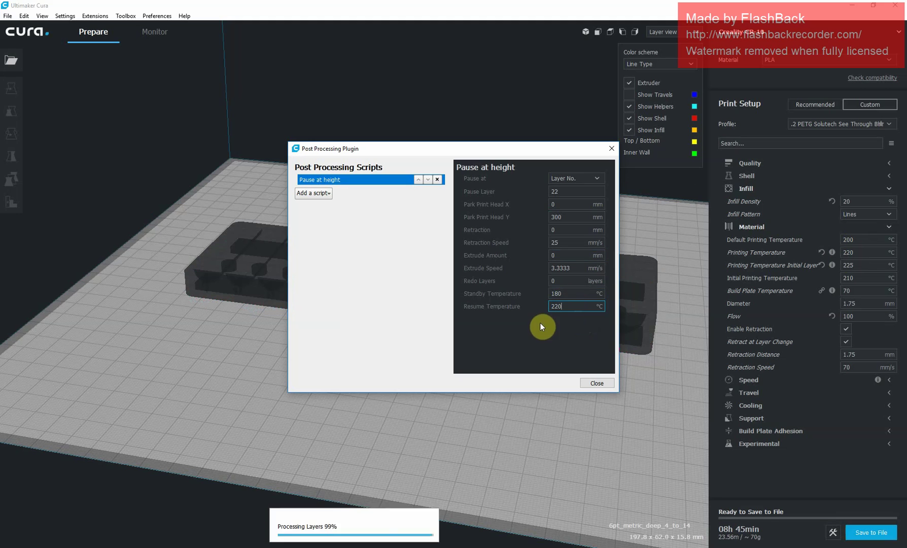
Step: Close the Post Processing dialog, reopen it from the icon beside Save to File, and close it again
{"action": "left_click", "coordinate": [596, 383]}
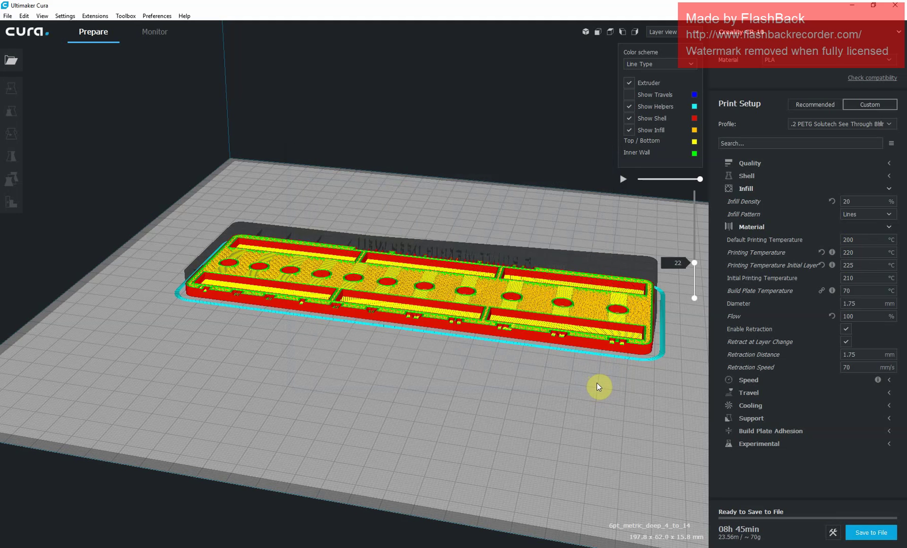
{"action": "left_click", "coordinate": [832, 533]}
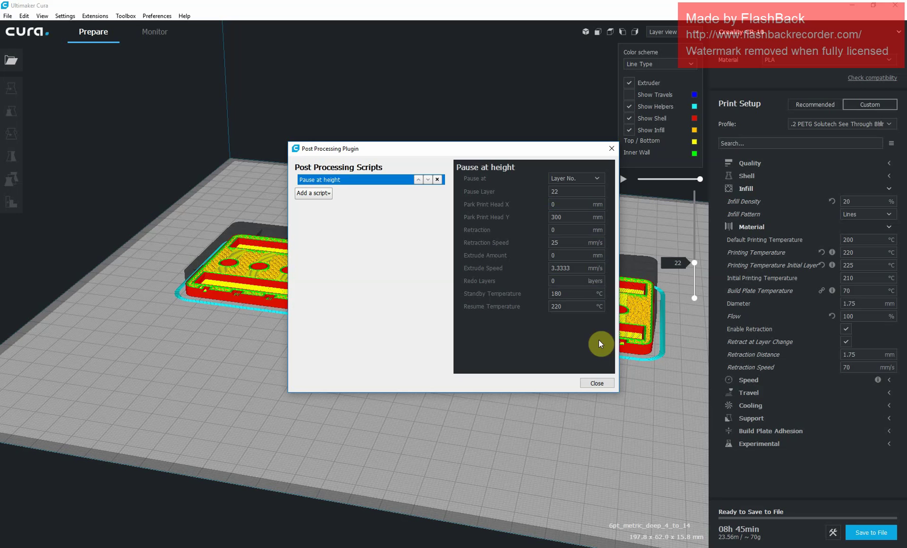
{"action": "left_click", "coordinate": [597, 384]}
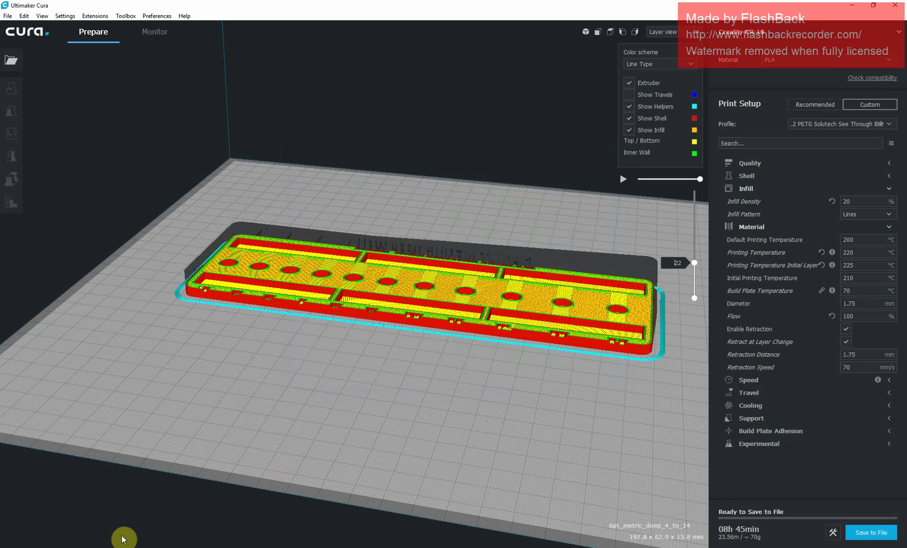
{"action": "mouse_move", "coordinate": [81, 547]}
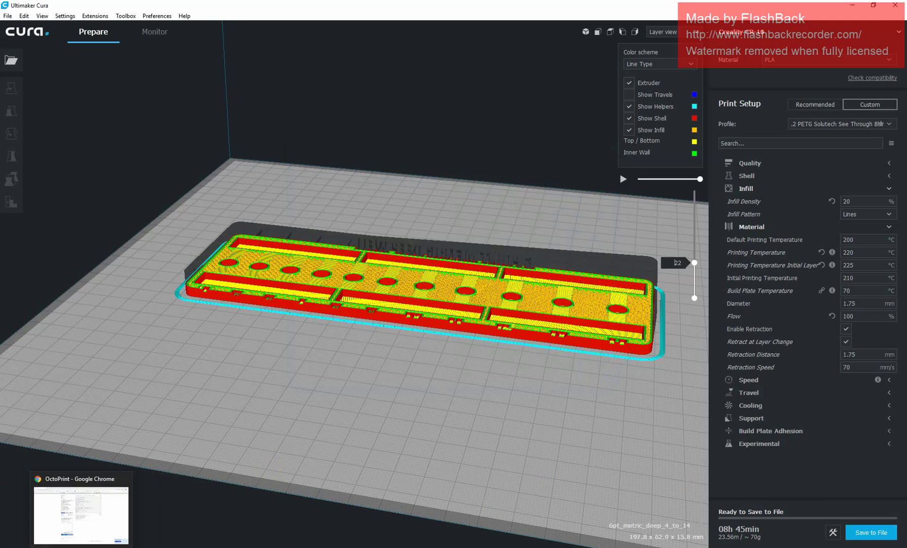
Step: Switch to the OctoPrint page in Chrome to view its Terminal tab
{"action": "left_click", "coordinate": [81, 545]}
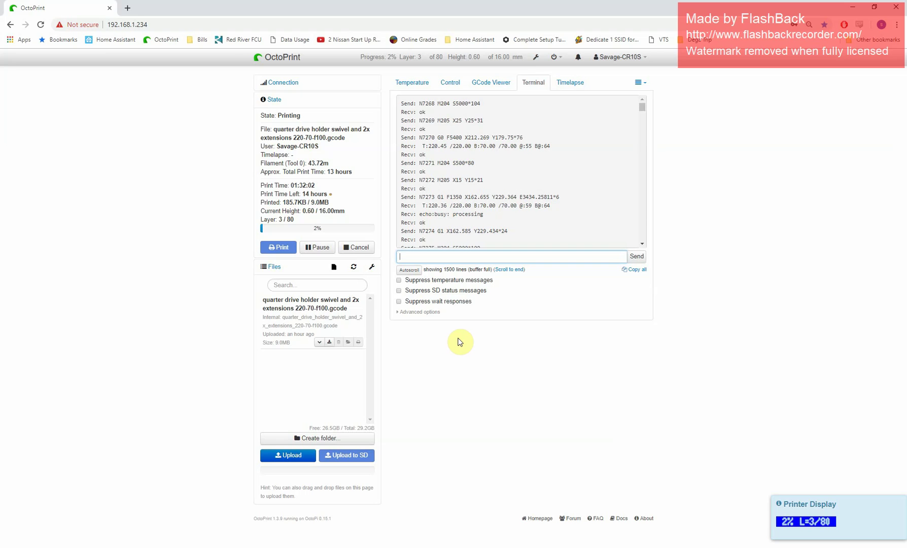
Step: Type example commands 'g28 x0 y0' and 'g1 x0 y300 f9000', erase them unsent, then enable Autoscroll
{"action": "type", "text": "g28 x0 y0"}
{"action": "key", "text": "BackSpace"}
{"action": "key", "text": "BackSpace"}
{"action": "key", "text": "BackSpace"}
{"action": "key", "text": "BackSpace"}
{"action": "key", "text": "BackSpace"}
{"action": "key", "text": "BackSpace"}
{"action": "key", "text": "BackSpace"}
{"action": "key", "text": "BackSpace"}
{"action": "key", "text": "BackSpace"}
{"action": "type", "text": "g1 x0 y300 f9000"}
{"action": "key", "text": "BackSpace"}
{"action": "key", "text": "BackSpace"}
{"action": "key", "text": "BackSpace"}
{"action": "key", "text": "BackSpace"}
{"action": "key", "text": "BackSpace"}
{"action": "key", "text": "BackSpace"}
{"action": "key", "text": "BackSpace"}
{"action": "key", "text": "BackSpace"}
{"action": "key", "text": "BackSpace"}
{"action": "key", "text": "BackSpace"}
{"action": "key", "text": "BackSpace"}
{"action": "key", "text": "BackSpace"}
{"action": "key", "text": "BackSpace"}
{"action": "key", "text": "BackSpace"}
{"action": "key", "text": "BackSpace"}
{"action": "key", "text": "BackSpace"}
{"action": "left_click", "coordinate": [409, 270]}
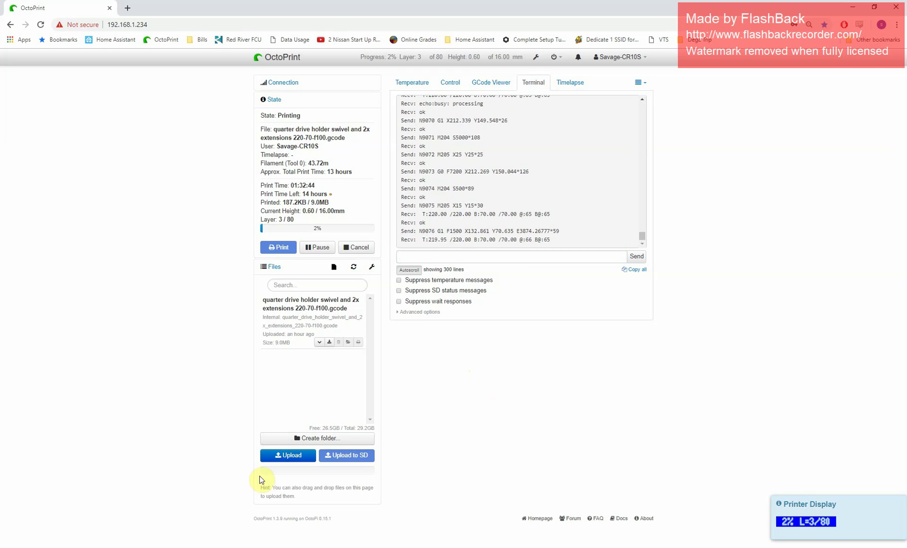
Step: Return to the Cura window and clear the build plate with Ctrl+D
{"action": "mouse_move", "coordinate": [113, 547]}
{"action": "left_click", "coordinate": [174, 532]}
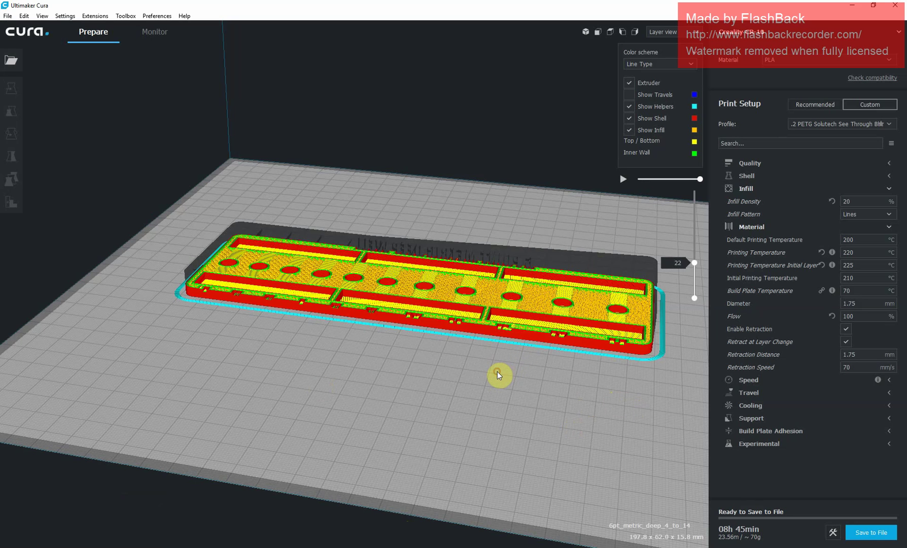
{"action": "key", "text": "ctrl+d"}
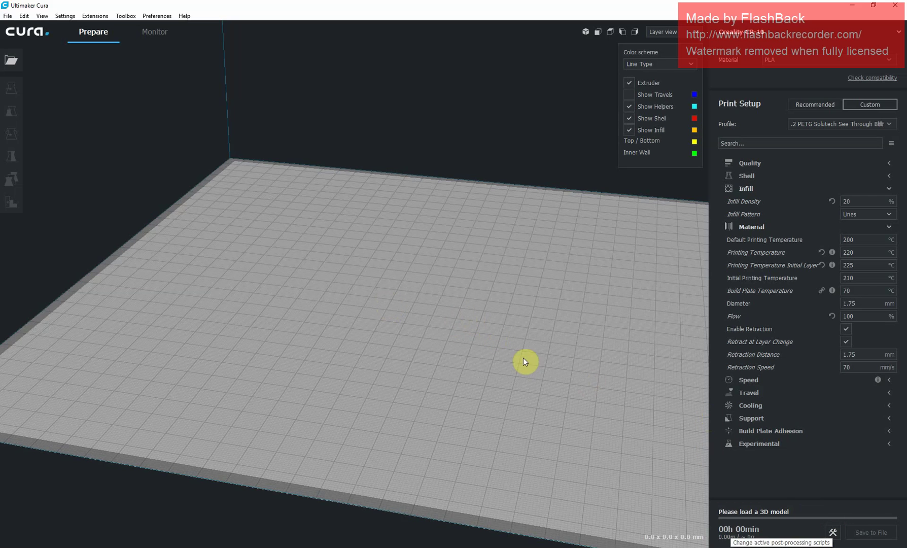
Step: Delete the Pause at height entry from the post-processing scripts window and close it
{"action": "left_click", "coordinate": [833, 532]}
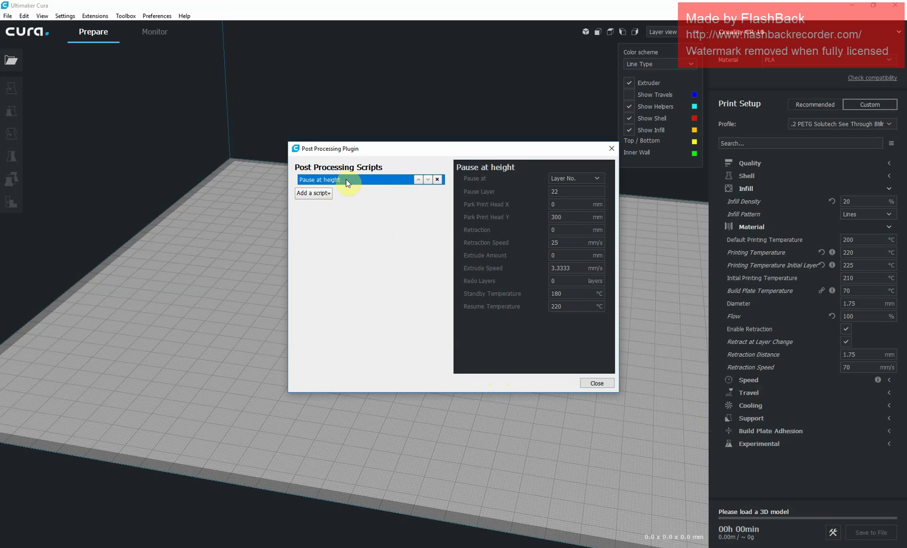
{"action": "left_click", "coordinate": [437, 180]}
{"action": "left_click", "coordinate": [610, 152]}
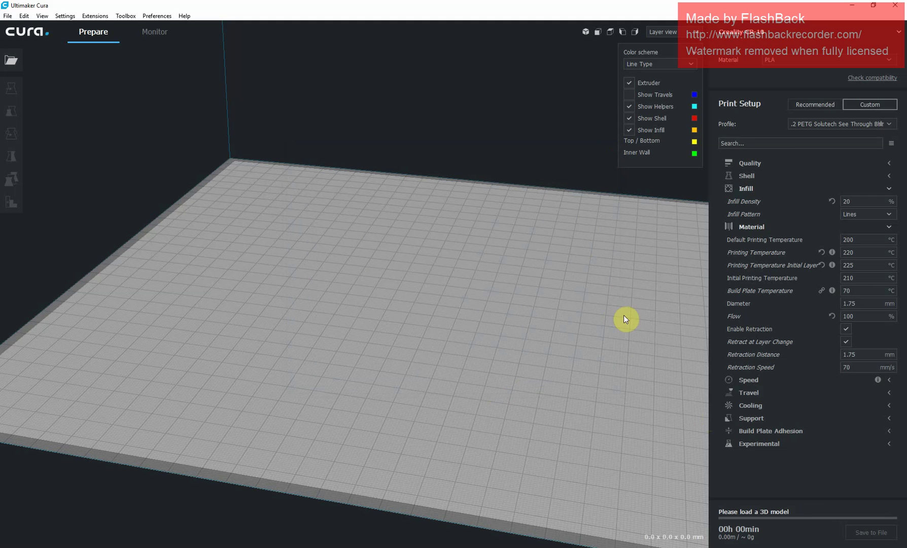